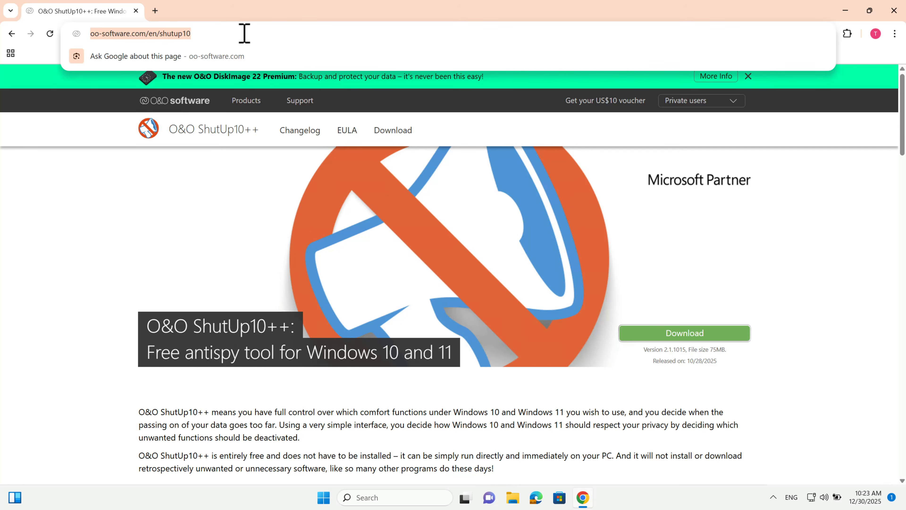
Examine the product page's feature list, further information and the text on how Windows uses personal data.
left_click(98, 198)
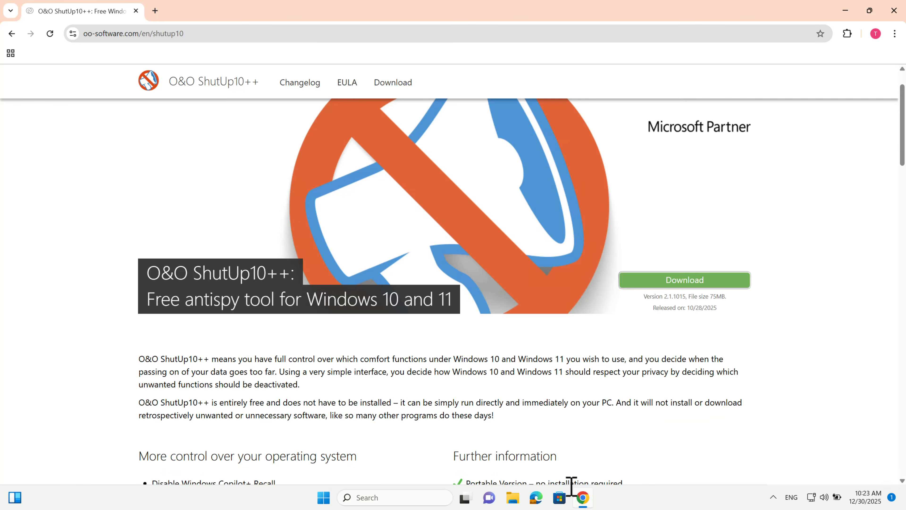
scroll(587, 415, "down", 3)
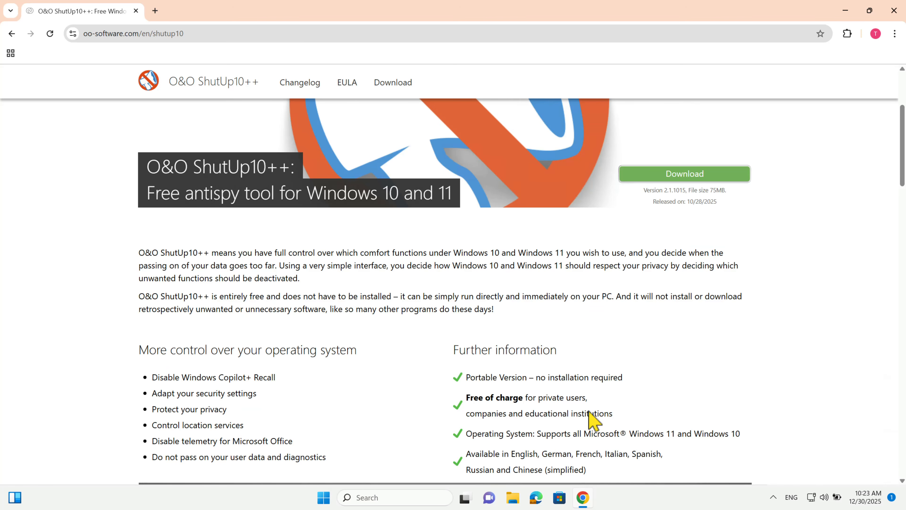
scroll(590, 415, "down", 1)
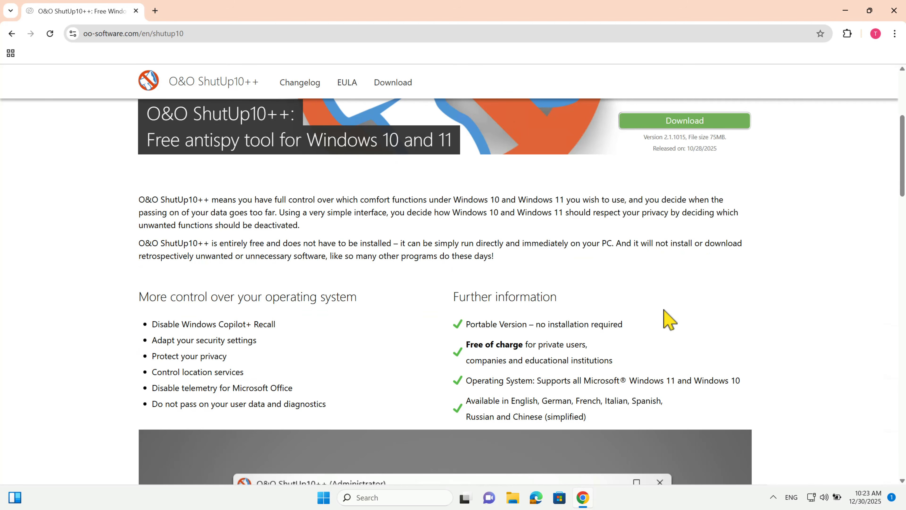
scroll(667, 318, "down", 3)
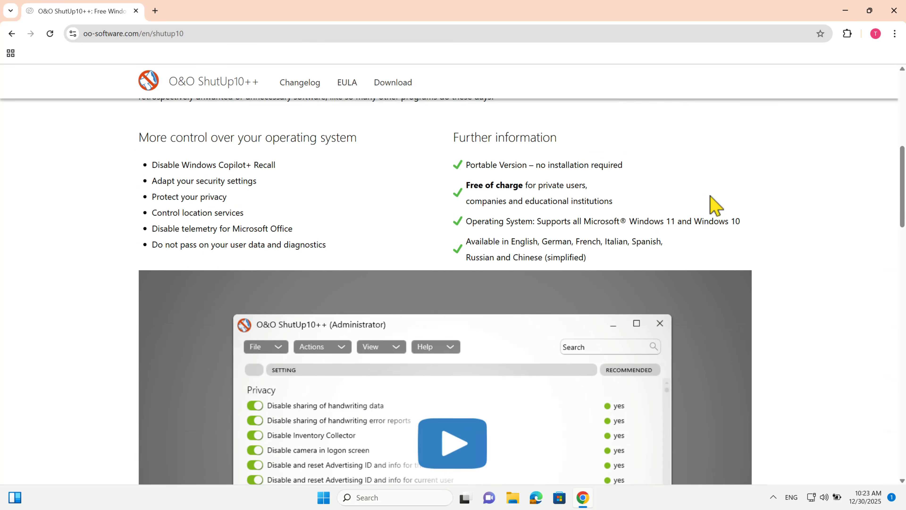
scroll(716, 206, "down", 1)
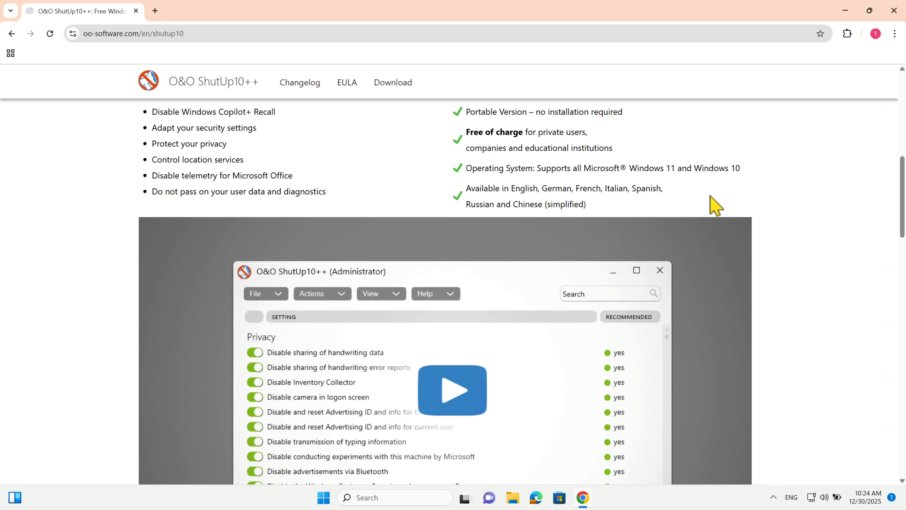
scroll(715, 206, "down", 4)
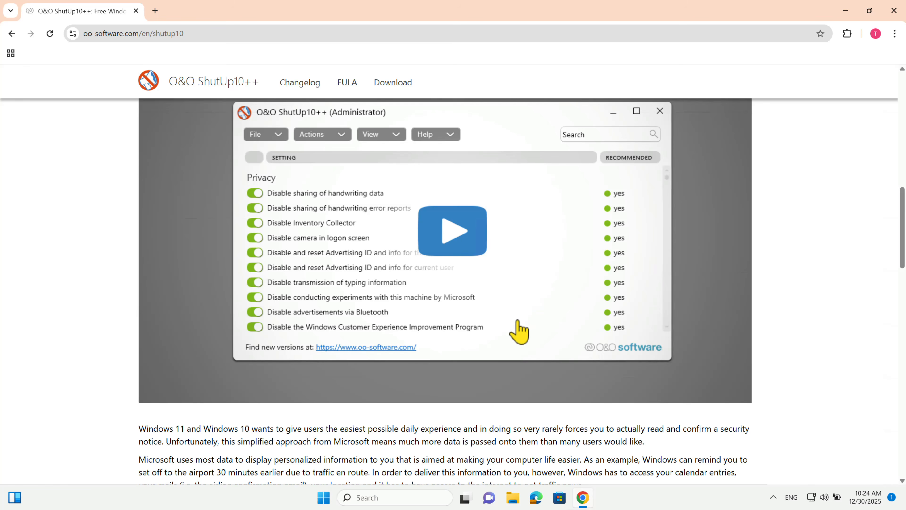
scroll(520, 331, "down", 5)
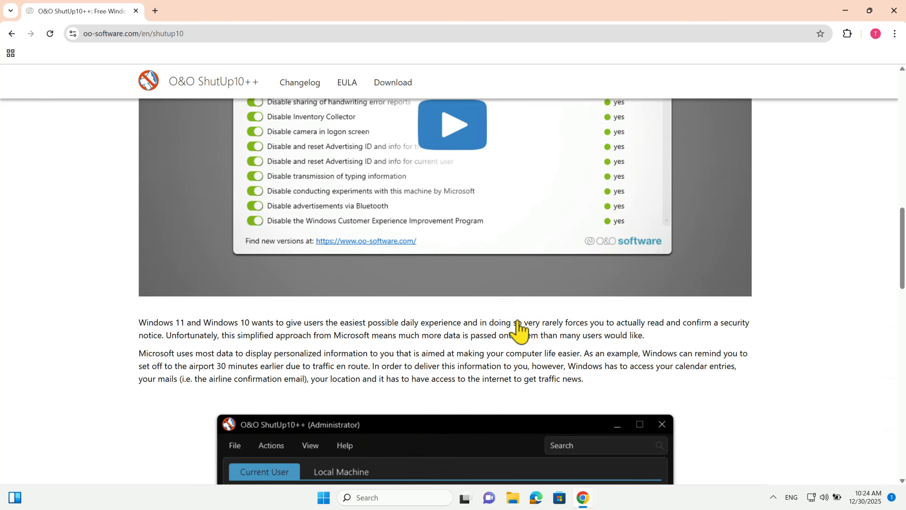
left_click_drag(140, 217, 258, 217)
left_click(371, 273)
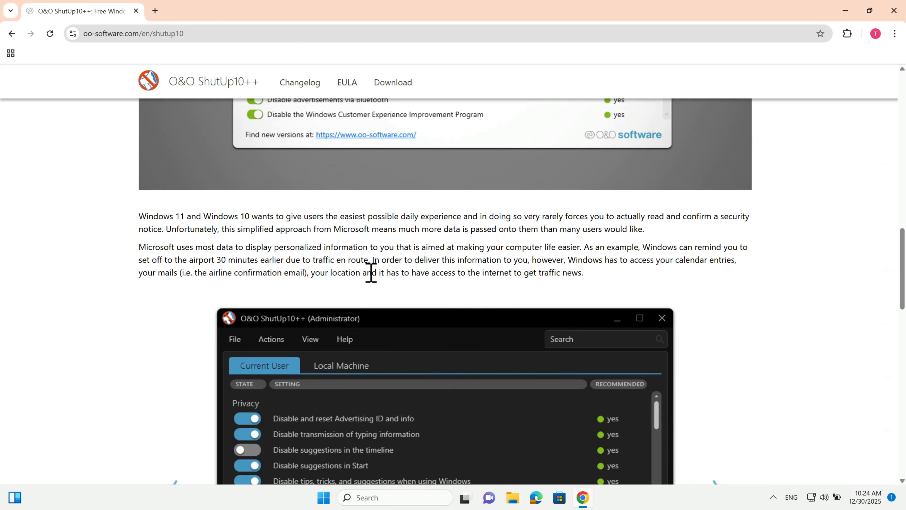
Browse the interface screenshots in the page's carousel, going back one slide, and read the privacy and freeware text below them.
scroll(371, 273, "down", 5)
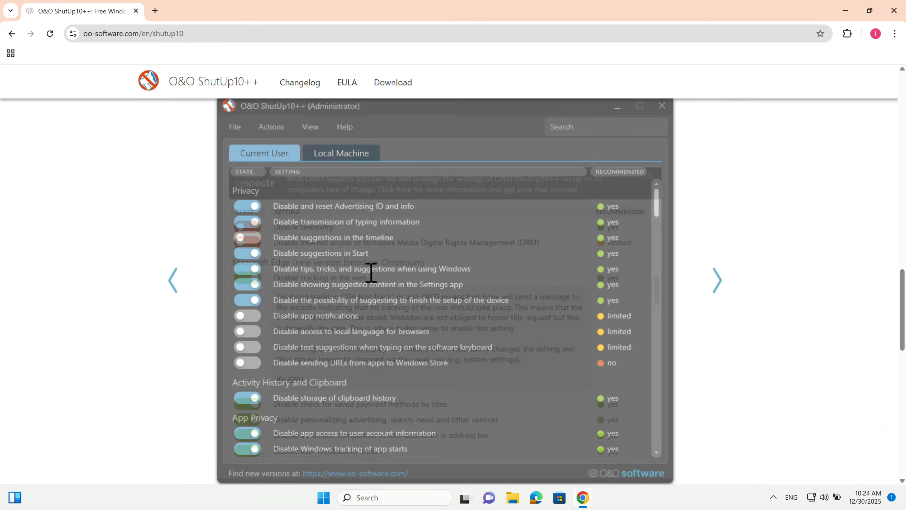
scroll(370, 272, "down", 6)
scroll(370, 275, "up", 4)
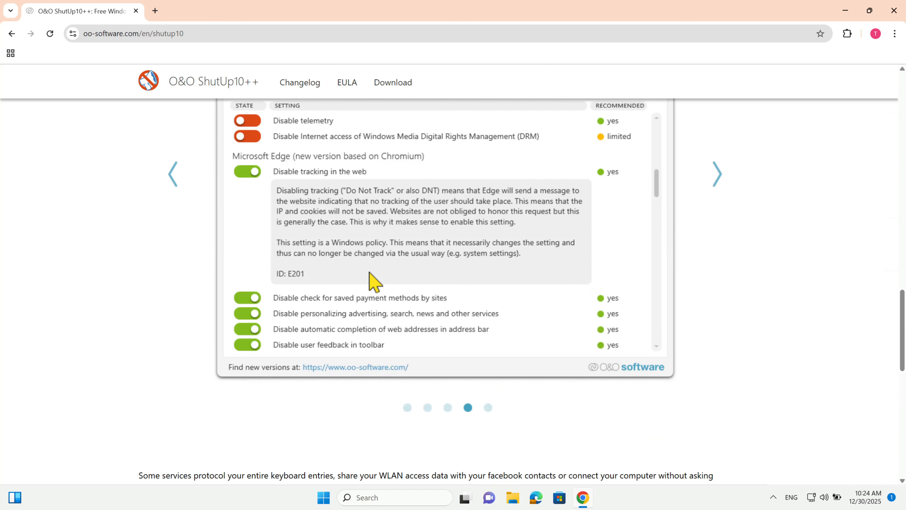
scroll(131, 243, "up", 1)
scroll(131, 241, "up", 1)
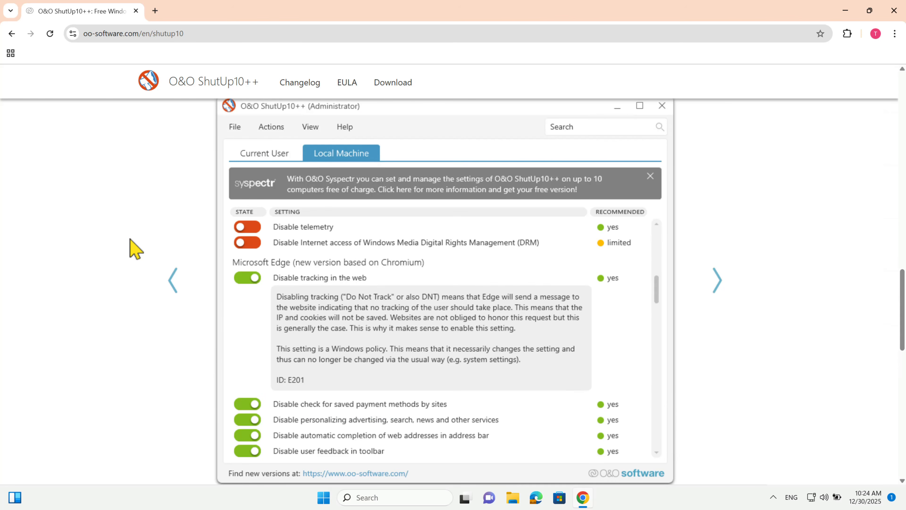
left_click(168, 285)
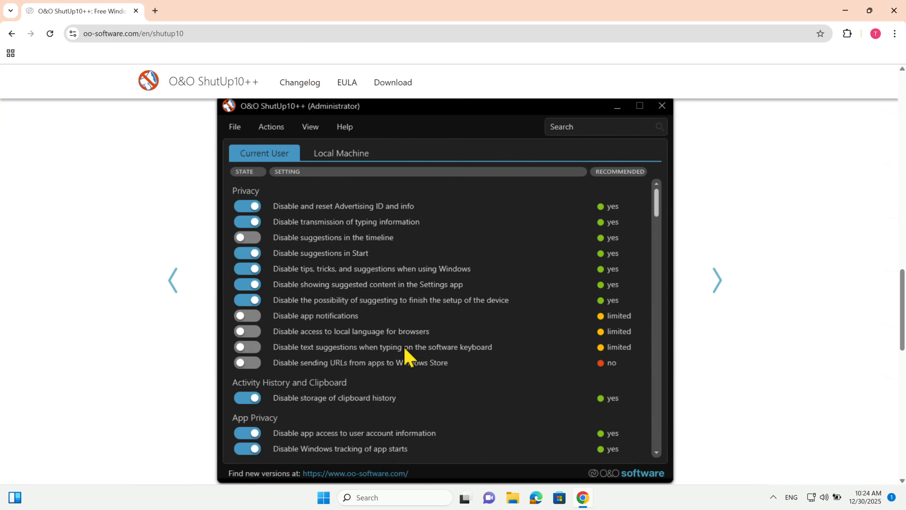
scroll(435, 364, "down", 6)
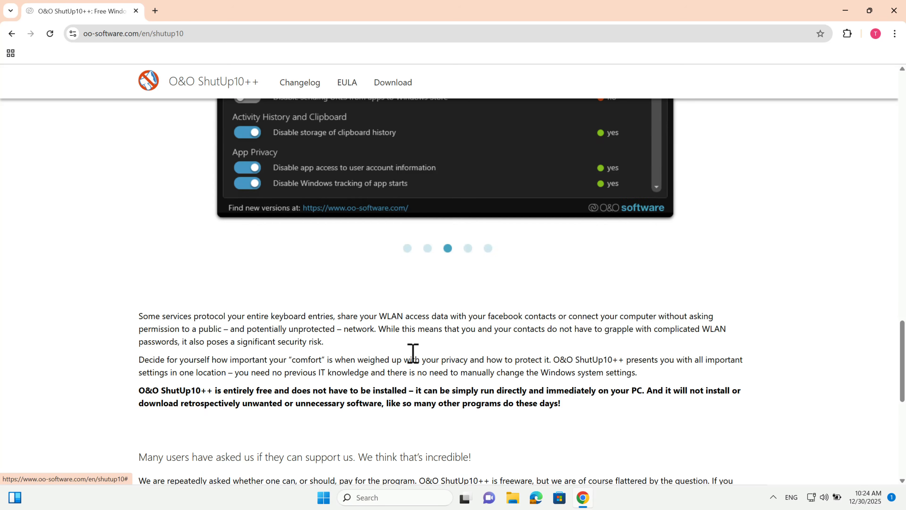
scroll(313, 343, "down", 4)
Go to the O&O ShutUp10++ download page and download the 64-bit version.
scroll(314, 344, "up", 15)
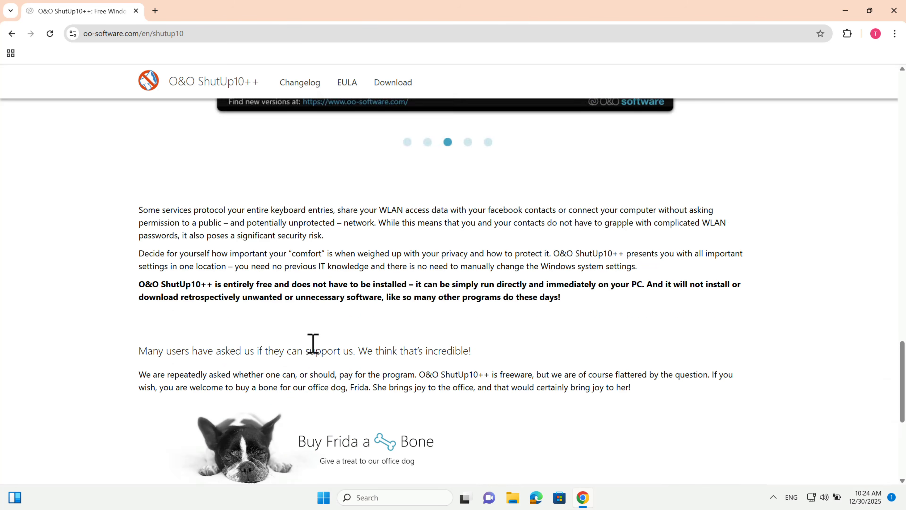
scroll(428, 375, "up", 13)
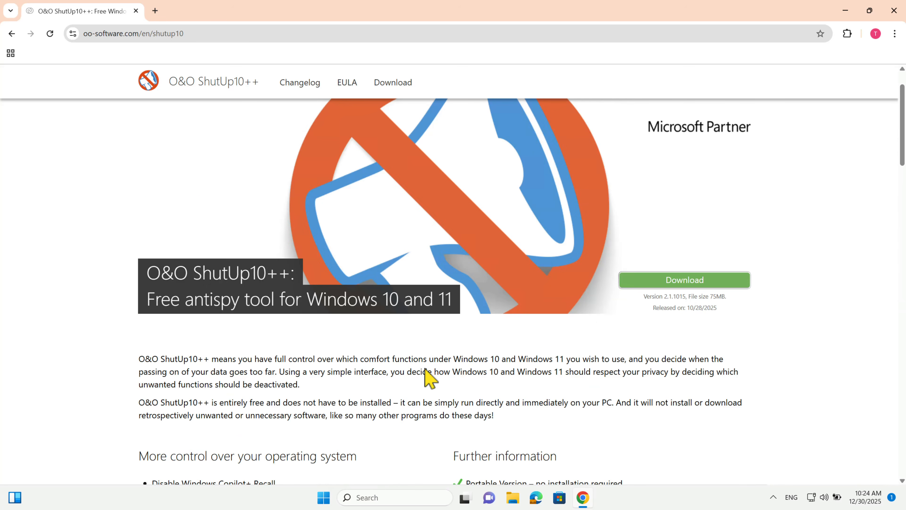
left_click(653, 277)
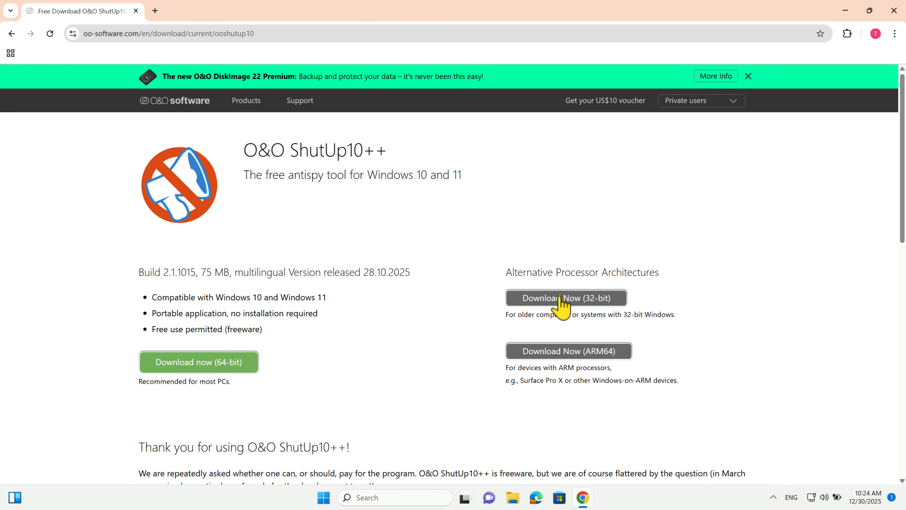
left_click(253, 362)
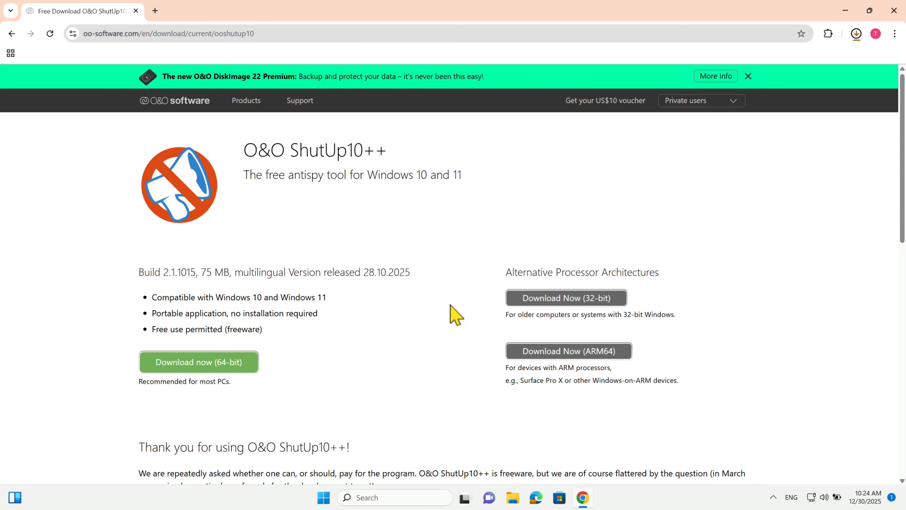
Run the downloaded OOSU10.exe from the download history, allow it to make changes to the device, and close the browser.
left_click(856, 33)
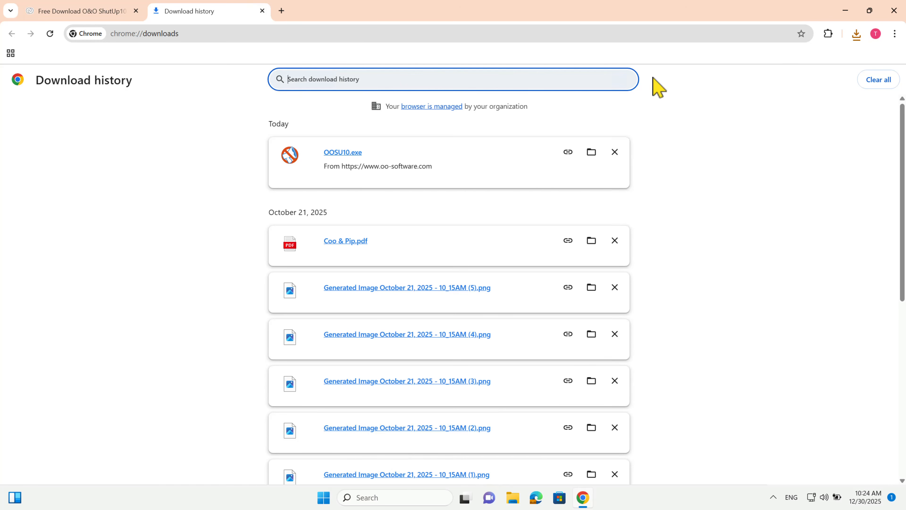
left_click(369, 156)
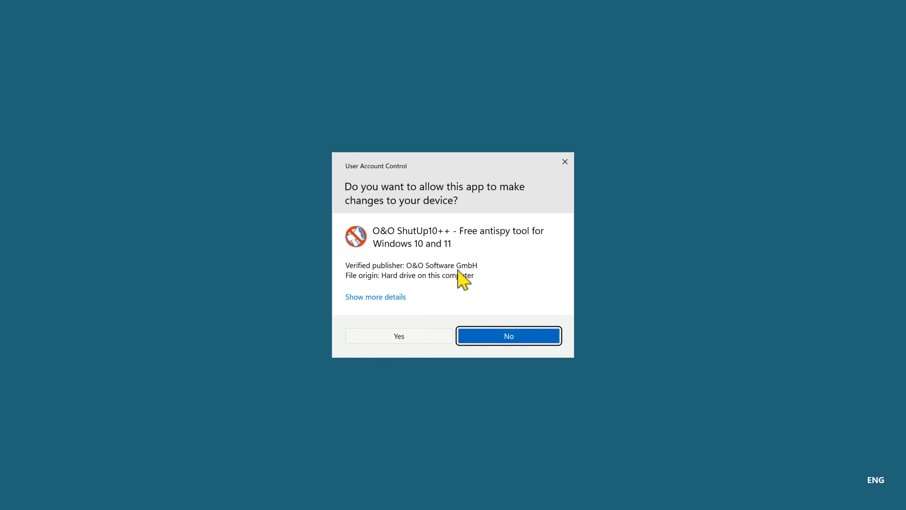
left_click(406, 338)
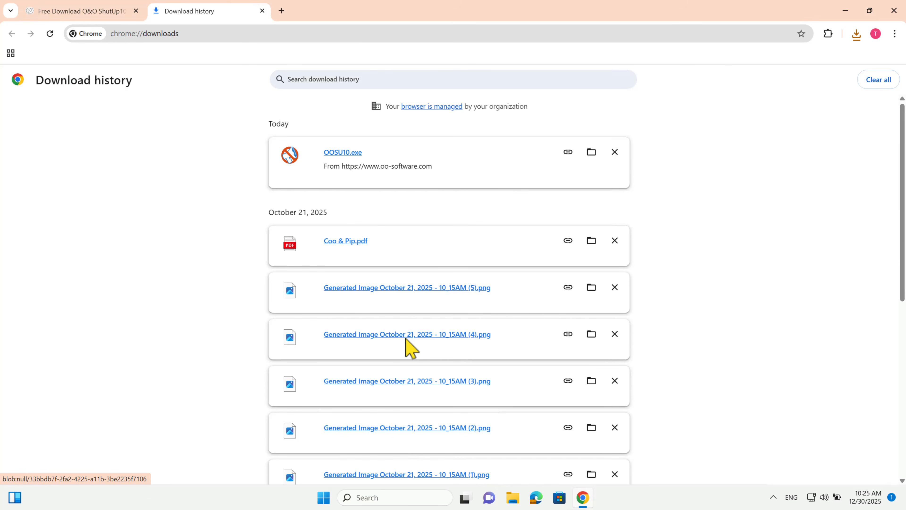
left_click(893, 10)
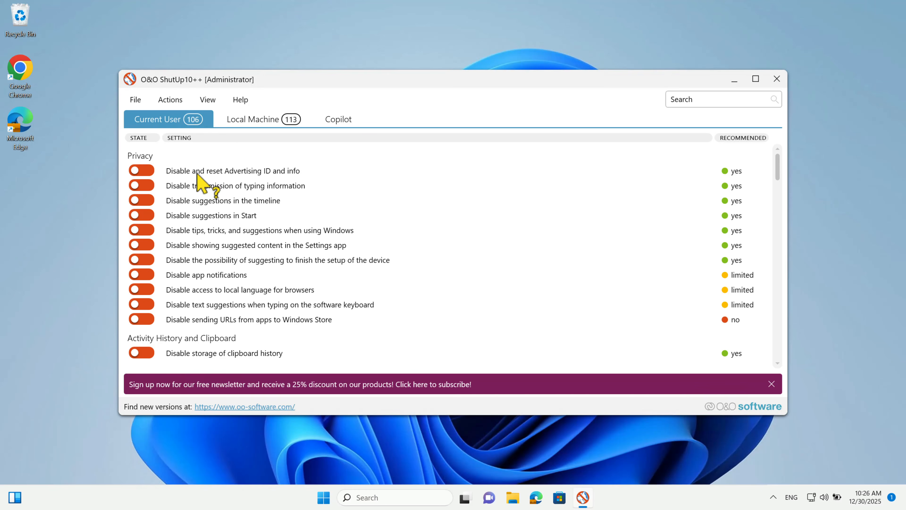
Read about and turn on "Disable and reset Advertising ID and info" for the current user, creating a system restore point first.
left_click(184, 173)
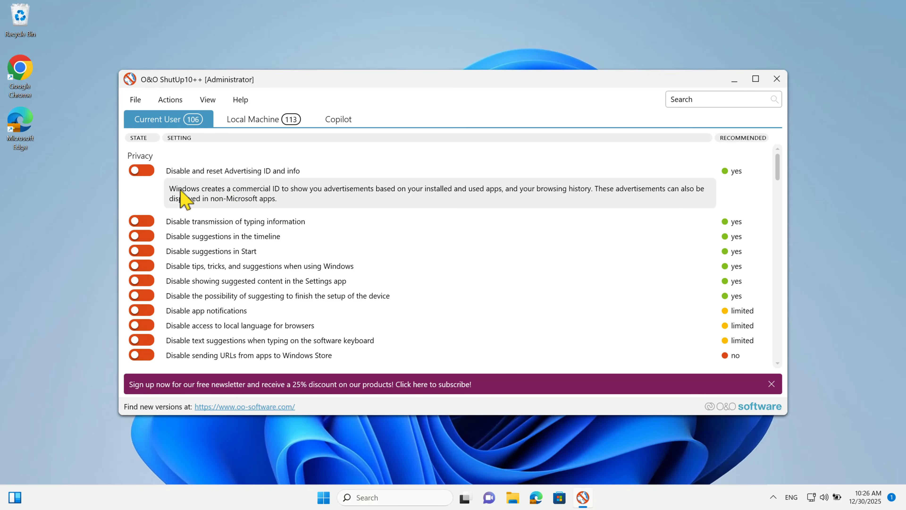
left_click(176, 197)
left_click(185, 174)
left_click(144, 172)
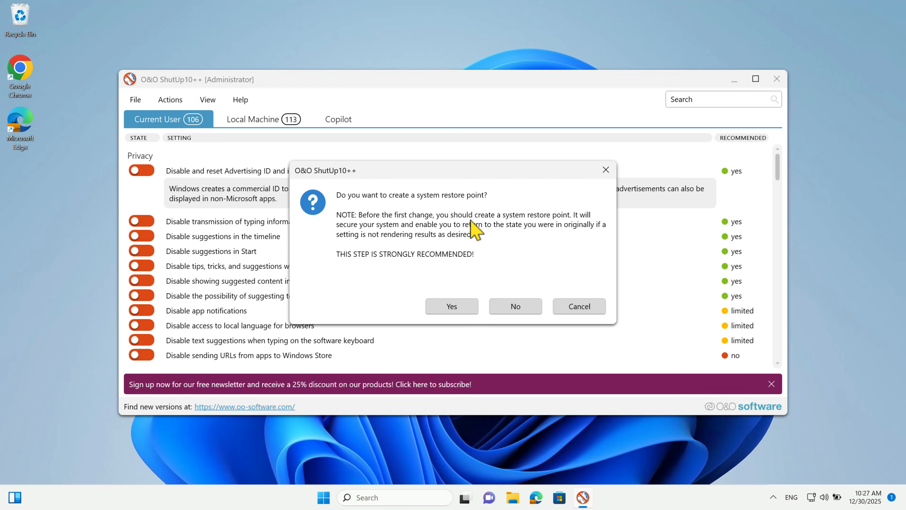
left_click(451, 305)
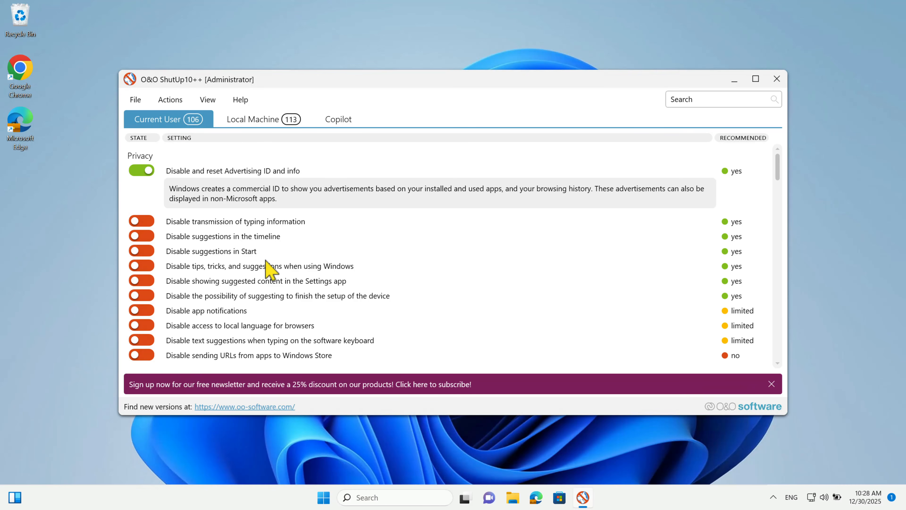
Look through the Current User settings and the Local Machine privacy, activity history and app privacy settings.
scroll(294, 307, "down", 2)
scroll(291, 297, "down", 3)
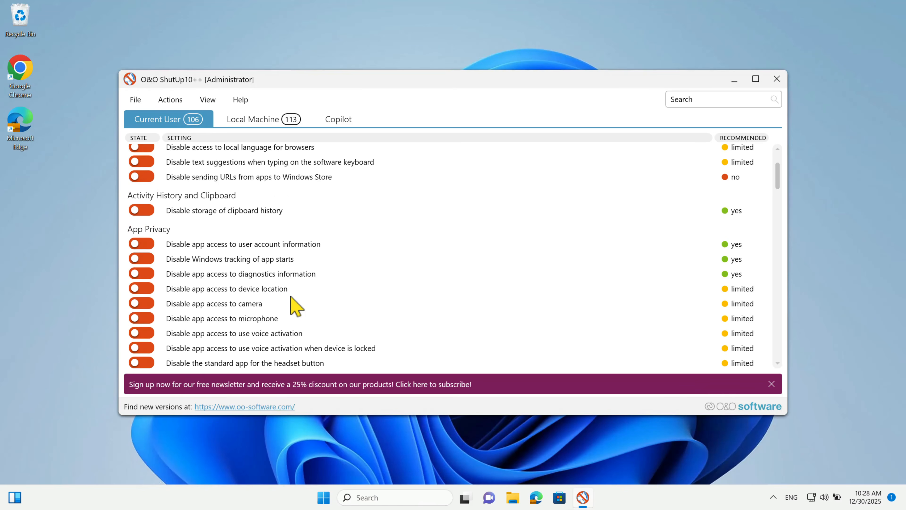
scroll(293, 302, "up", 5)
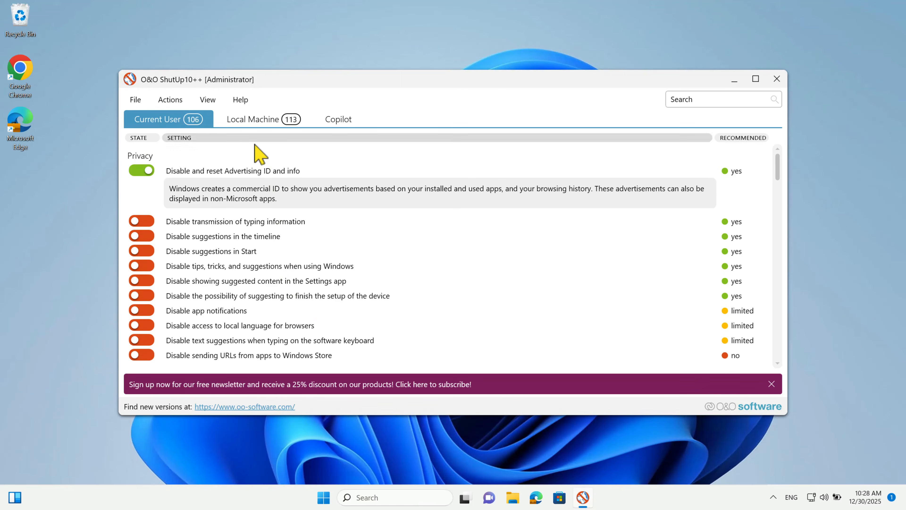
left_click(254, 121)
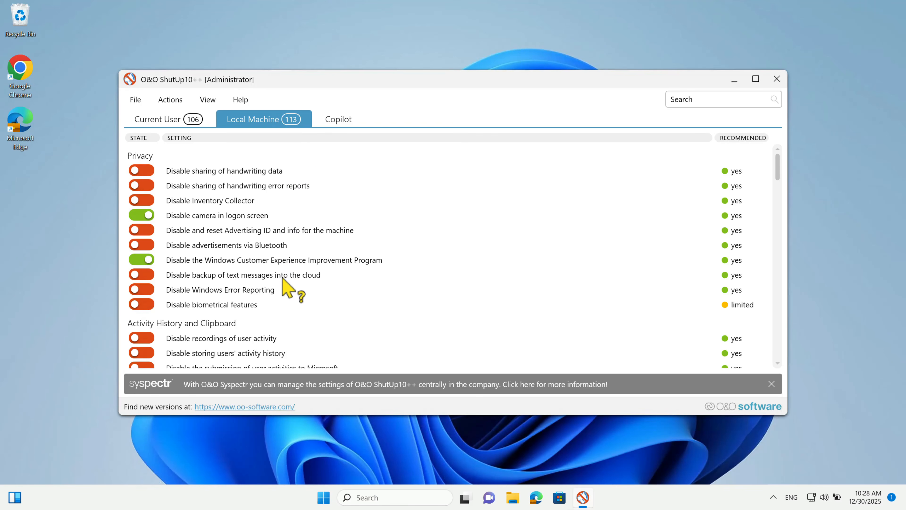
scroll(283, 286, "down", 2)
scroll(284, 286, "up", 2)
scroll(286, 246, "down", 2)
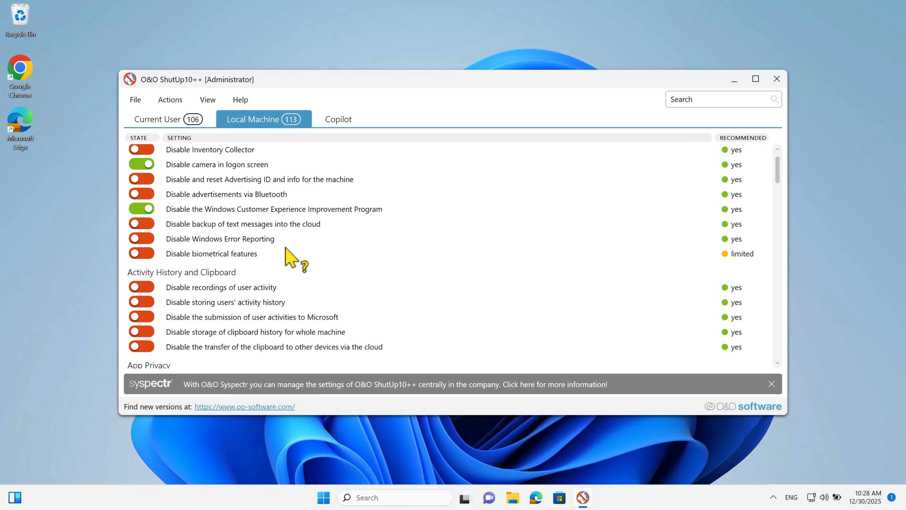
scroll(290, 256, "down", 6)
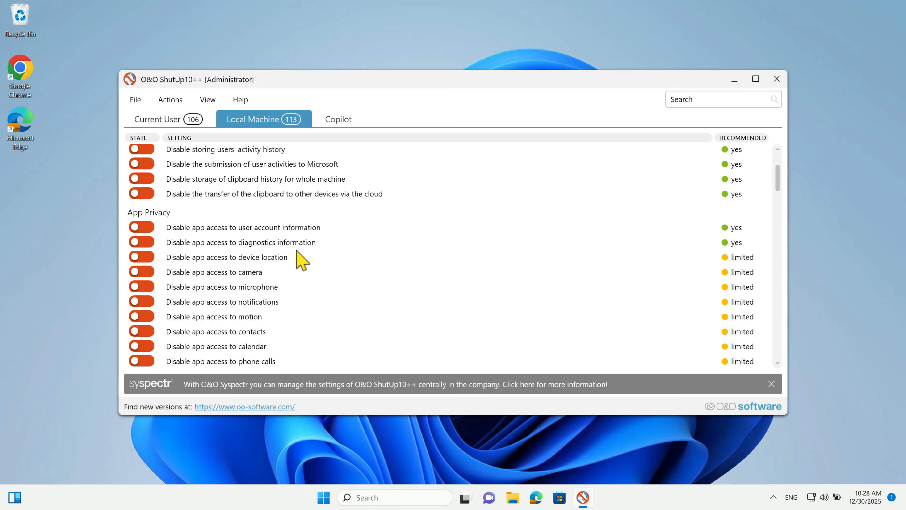
scroll(300, 259, "down", 1)
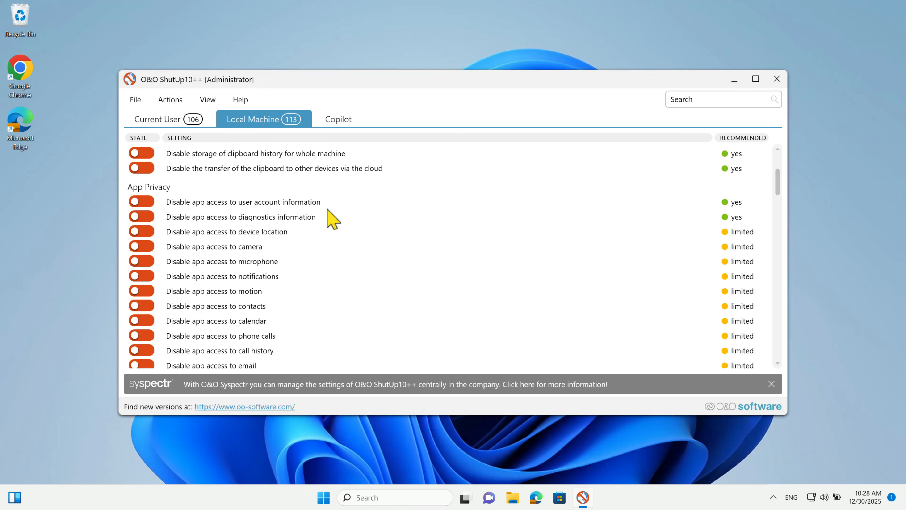
scroll(332, 219, "down", 1)
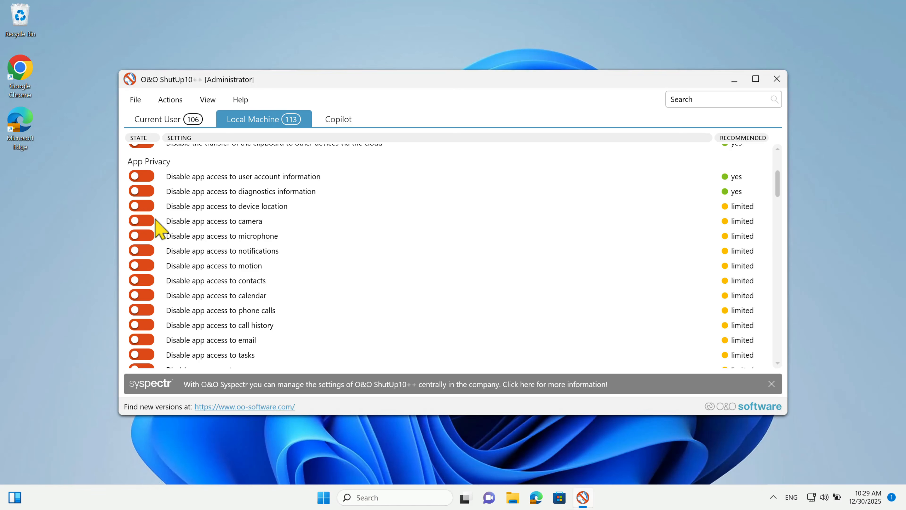
Read the explanations for disabling app access to camera and microphone, and check the available bulk actions without applying any.
left_click(200, 222)
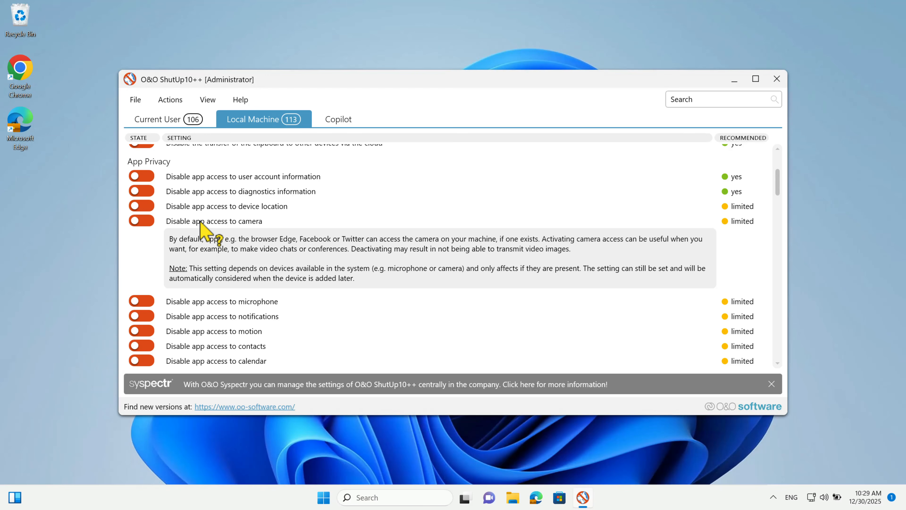
left_click(202, 301)
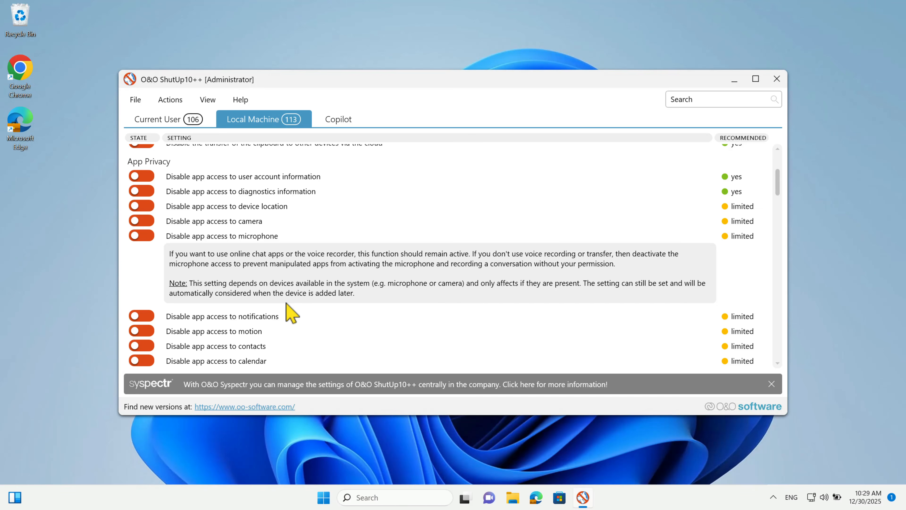
left_click(174, 101)
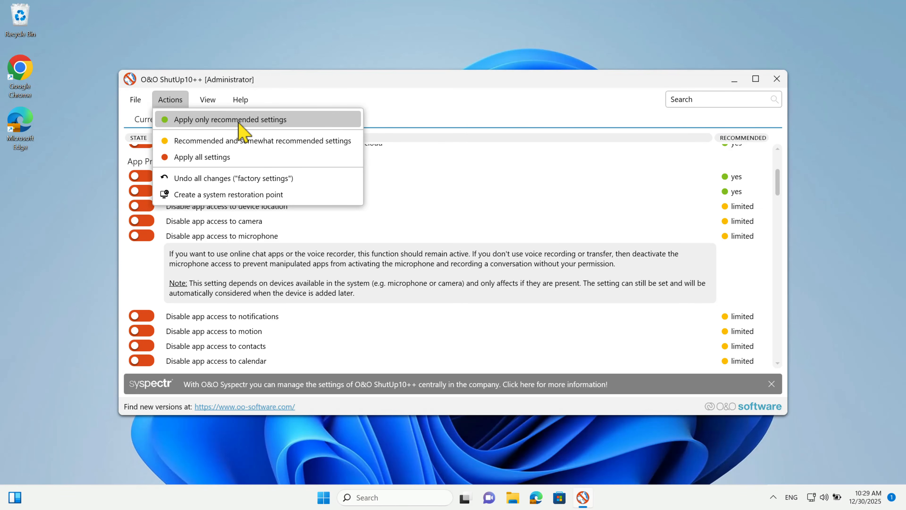
left_click(424, 217)
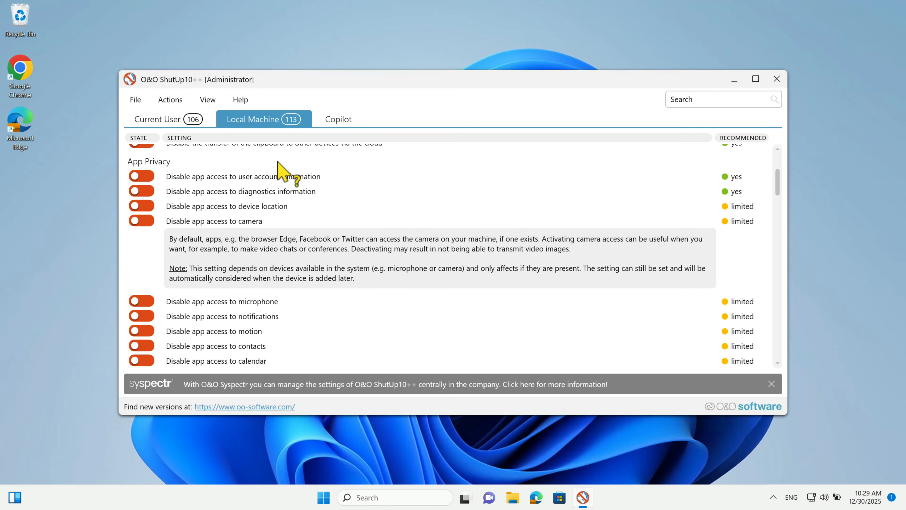
Apply only the recommended settings in bulk, starting from the Current User settings, and close the completion notice.
scroll(277, 161, "up", 3)
left_click(163, 120)
left_click(174, 102)
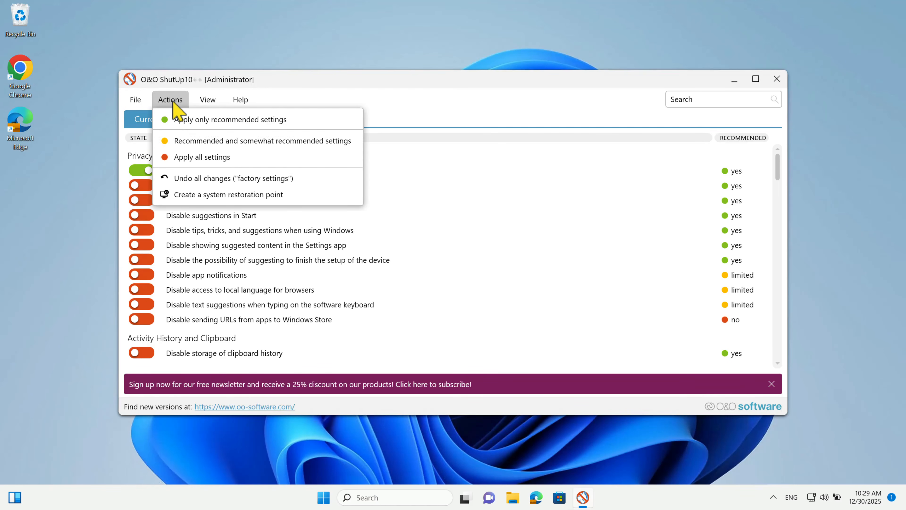
left_click(239, 120)
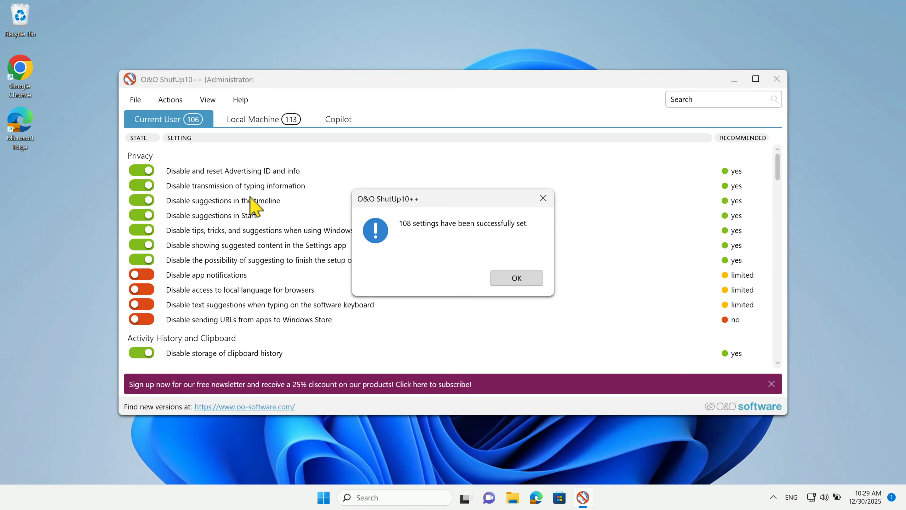
left_click(517, 278)
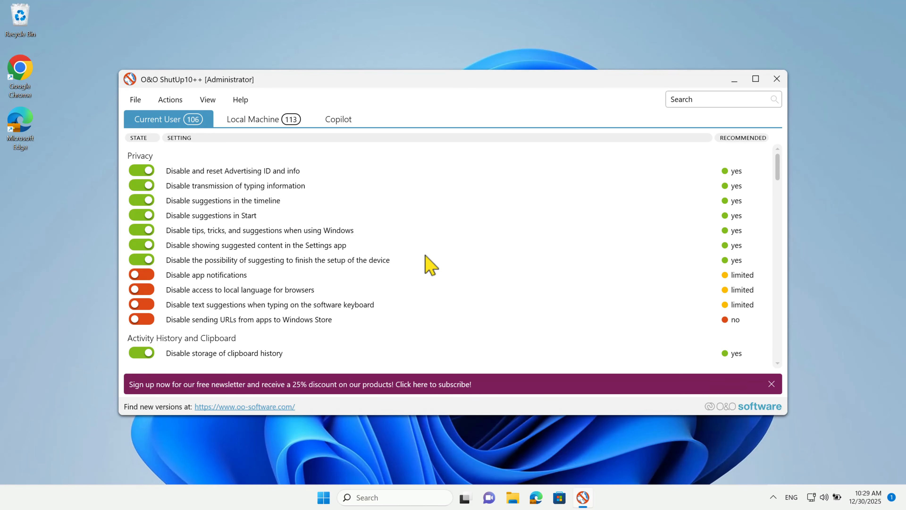
Look through the Current User privacy, clipboard, app privacy and Microsoft Edge settings to check which ones are switched on.
scroll(311, 222, "down", 2)
scroll(309, 222, "down", 5)
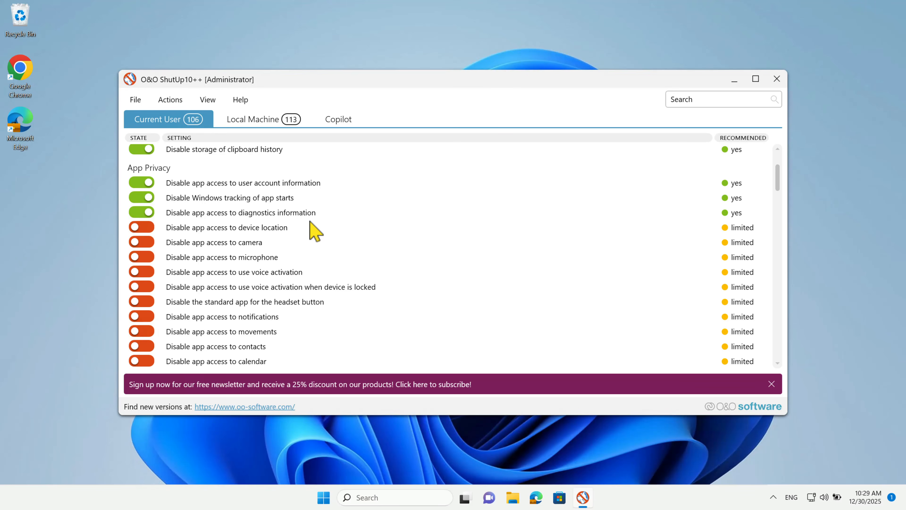
scroll(314, 231, "down", 1)
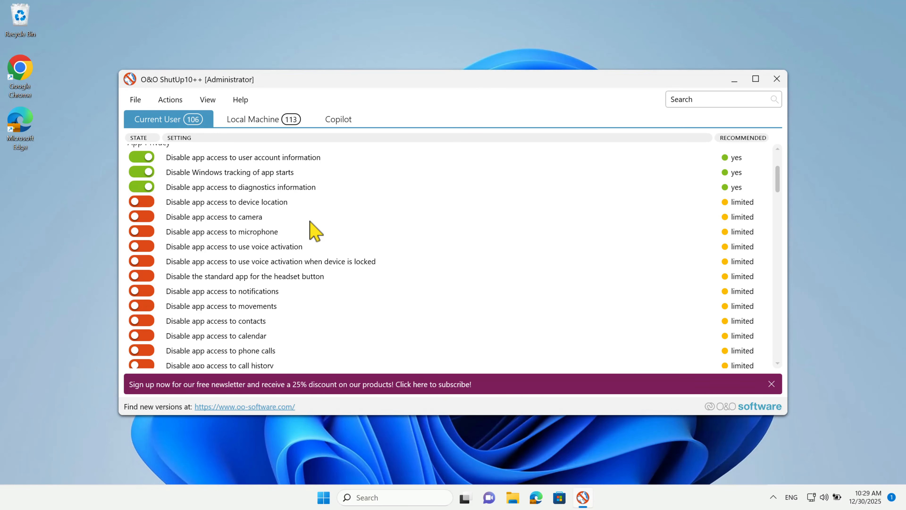
scroll(314, 231, "up", 1)
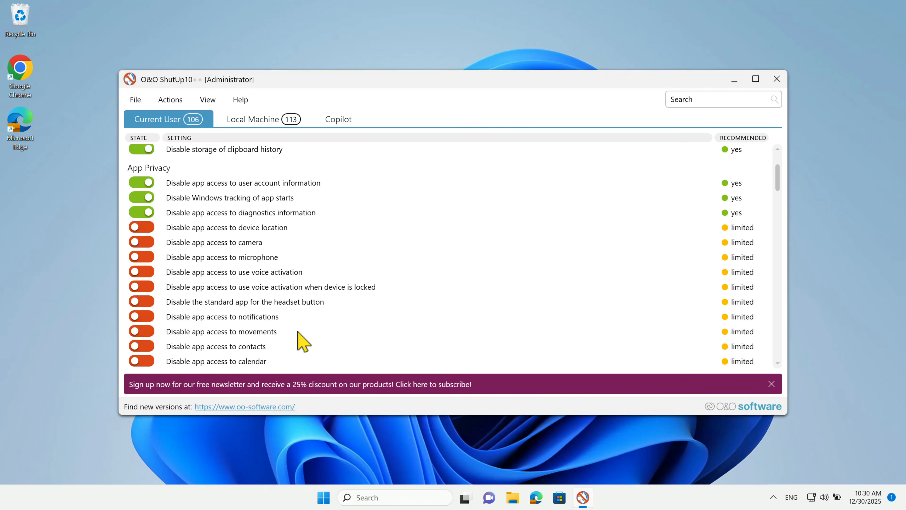
scroll(300, 341, "down", 2)
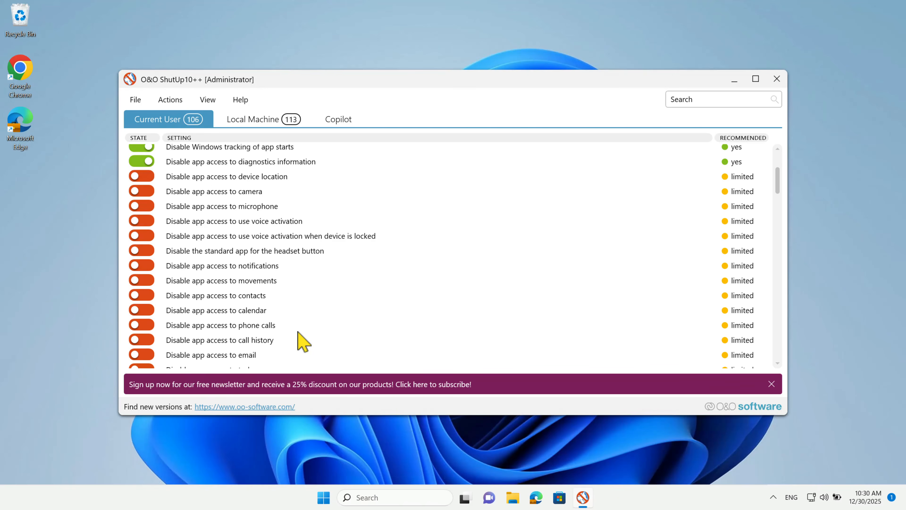
scroll(300, 341, "up", 10)
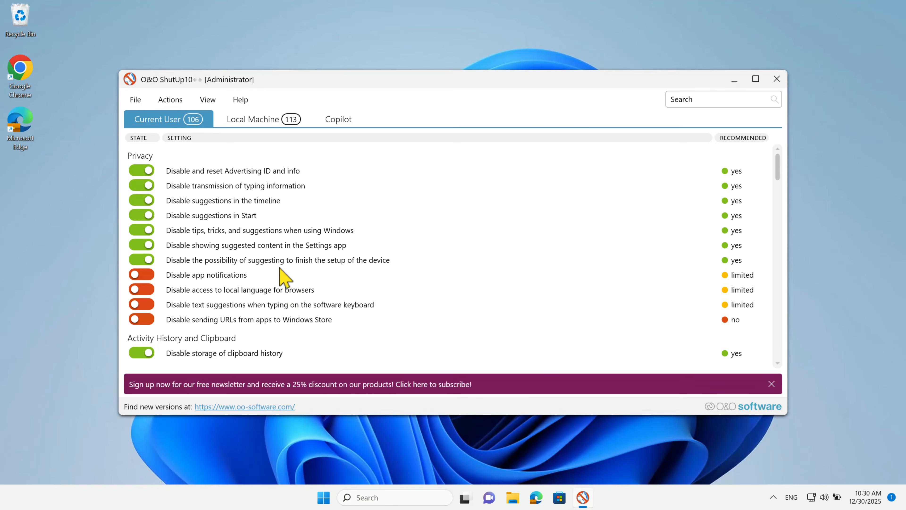
scroll(288, 264, "down", 5)
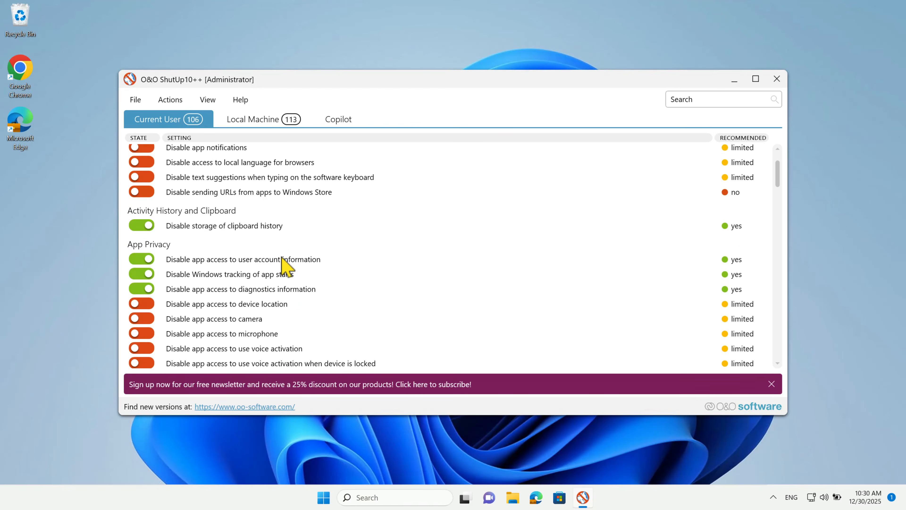
scroll(285, 264, "down", 14)
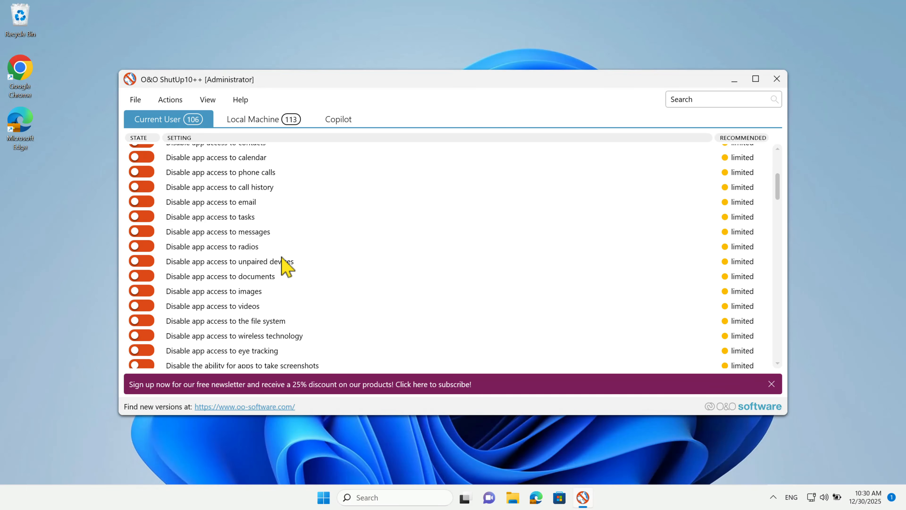
scroll(285, 264, "down", 4)
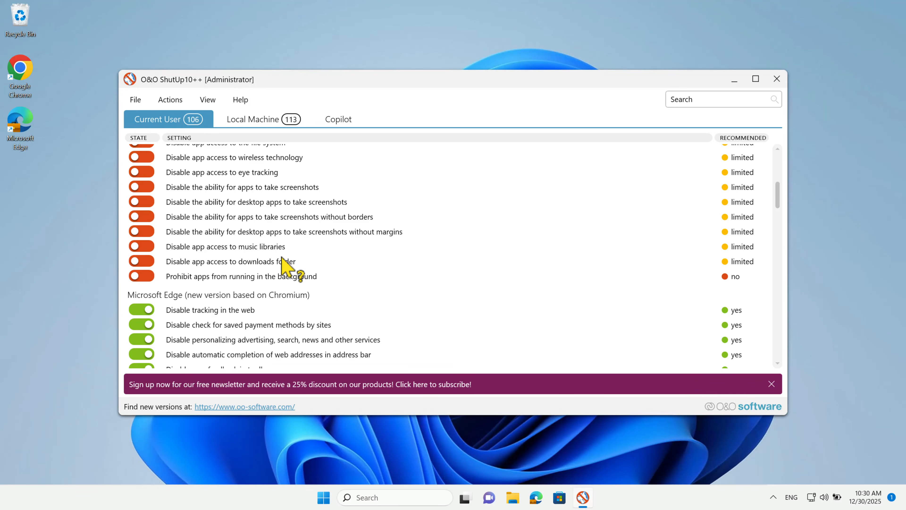
scroll(284, 264, "down", 3)
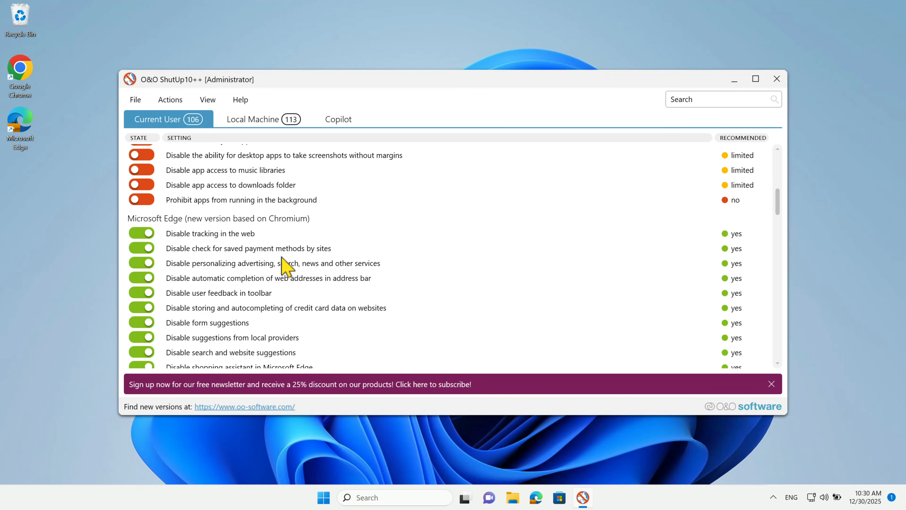
scroll(284, 264, "down", 1)
scroll(284, 264, "up", 6)
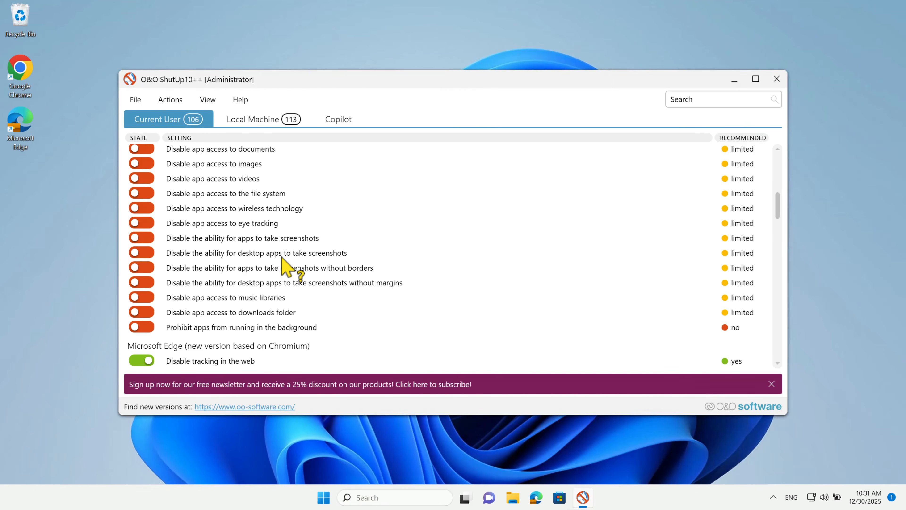
Export the current settings to the config file ooshutup10 in the Documents folder and close the completion notice.
left_click(137, 101)
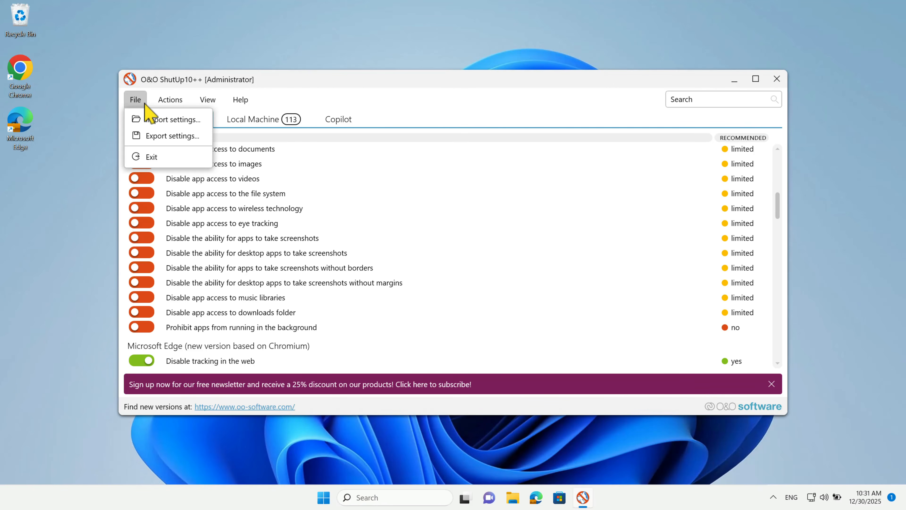
left_click(185, 140)
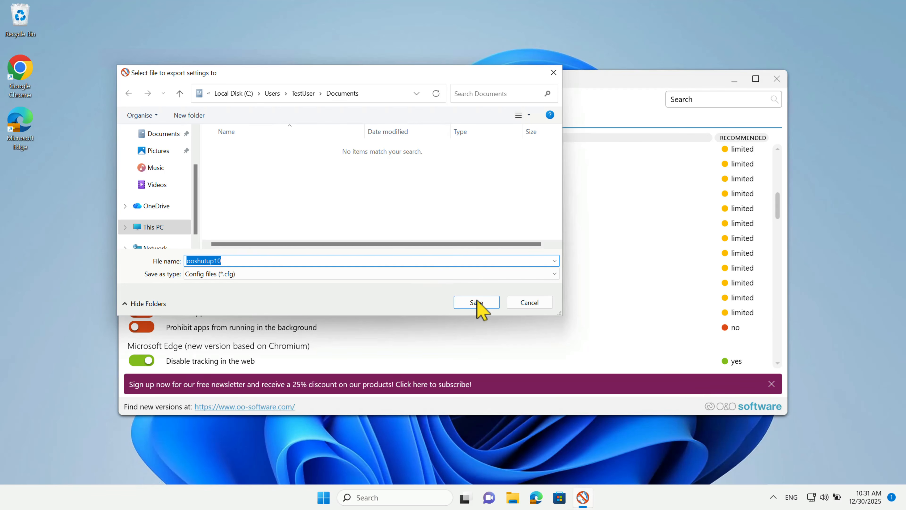
left_click(488, 304)
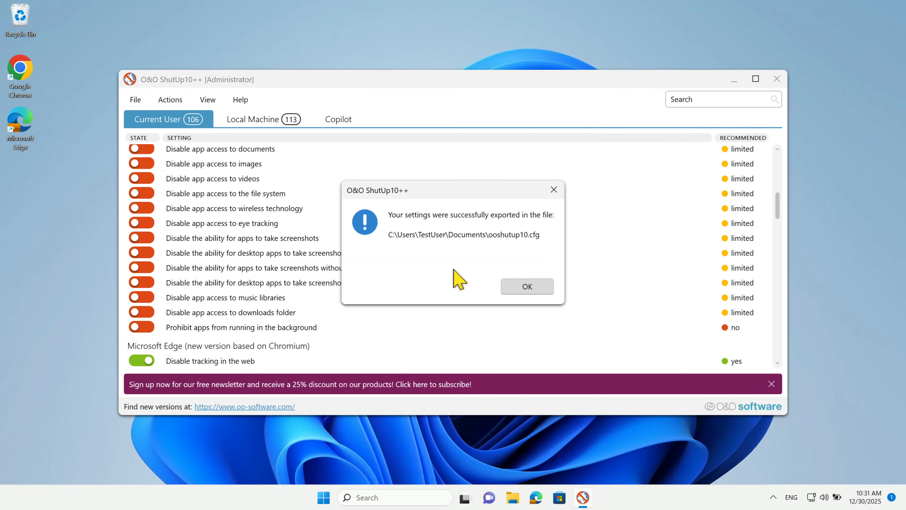
left_click(514, 288)
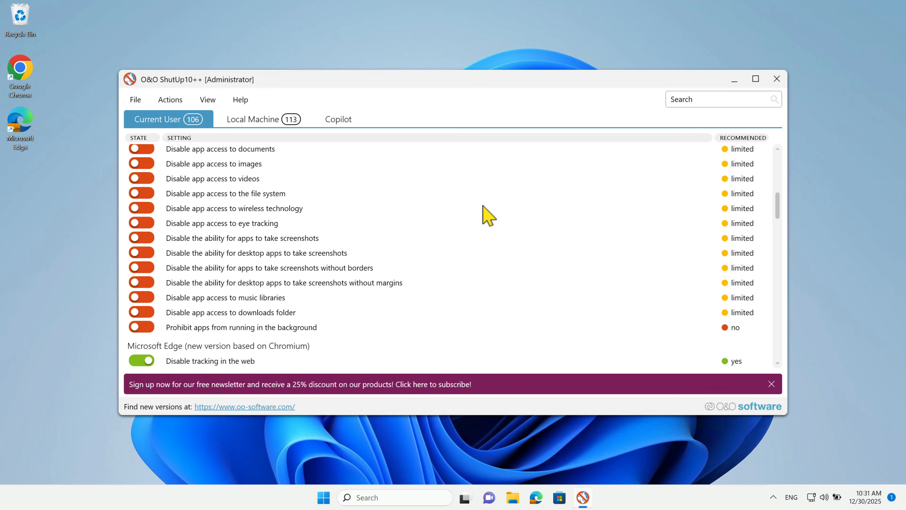
left_click(135, 101)
left_click(153, 120)
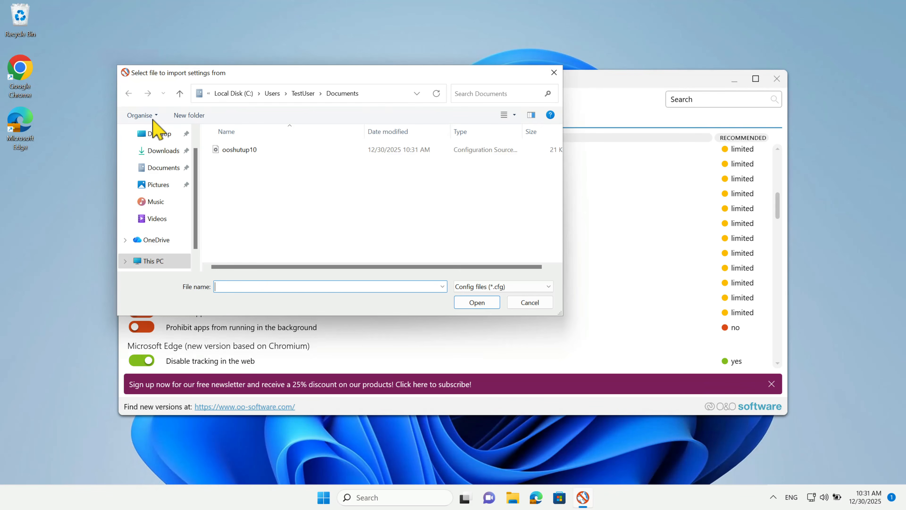
left_click(530, 302)
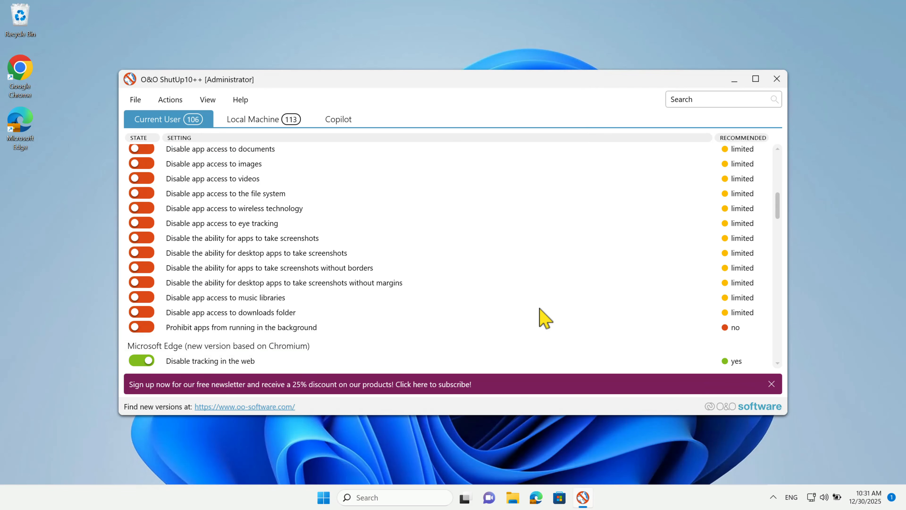
Review the Copilot deactivation, application and stored data status, and check the Local Machine and Current User settings again.
scroll(321, 324, "up", 10)
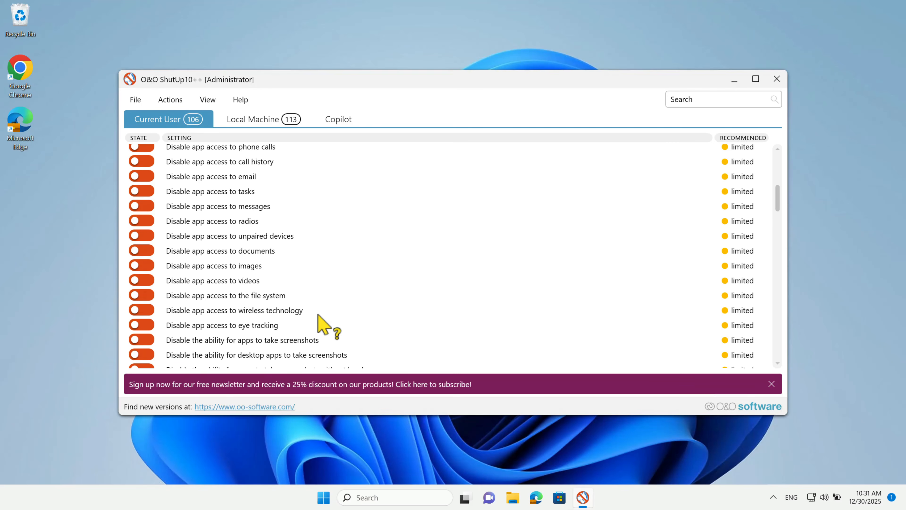
scroll(320, 316, "up", 4)
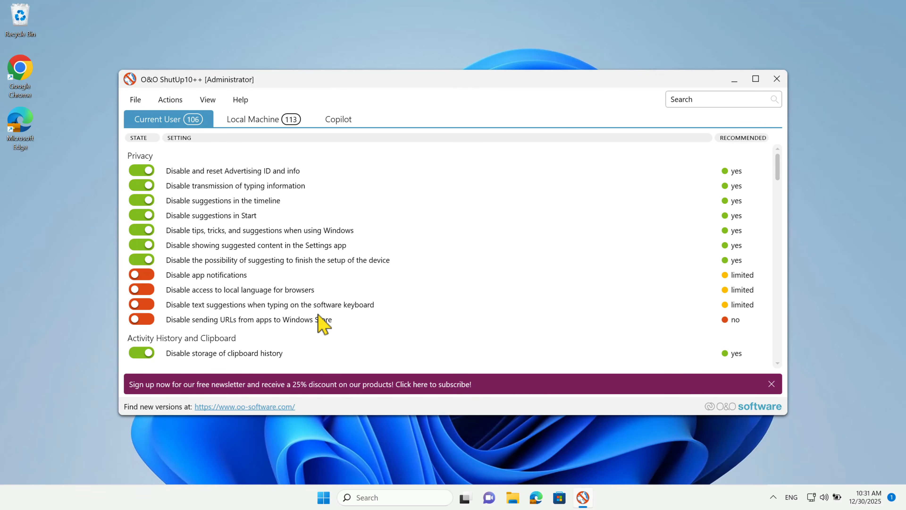
left_click(353, 120)
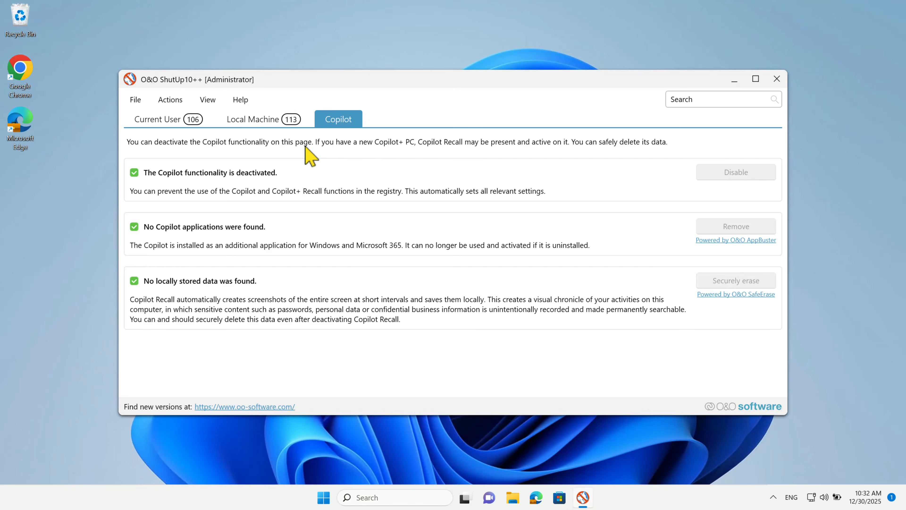
left_click(264, 121)
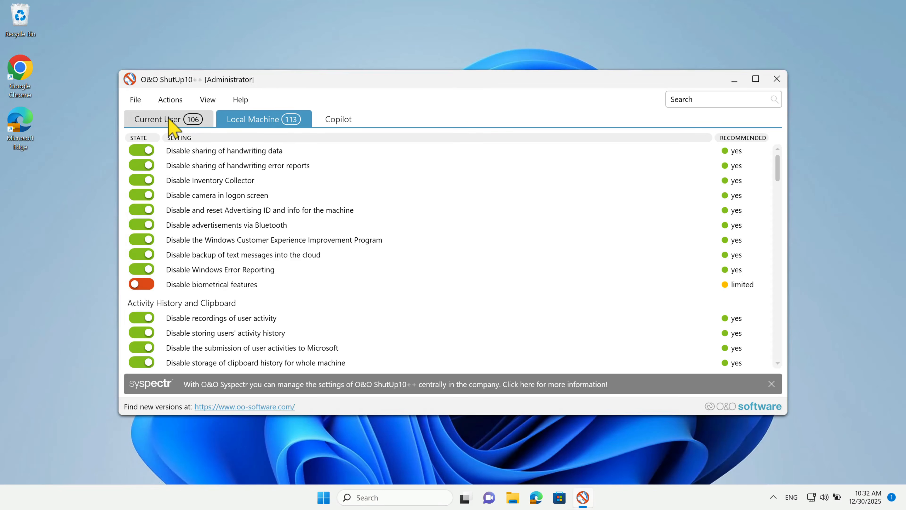
left_click(153, 119)
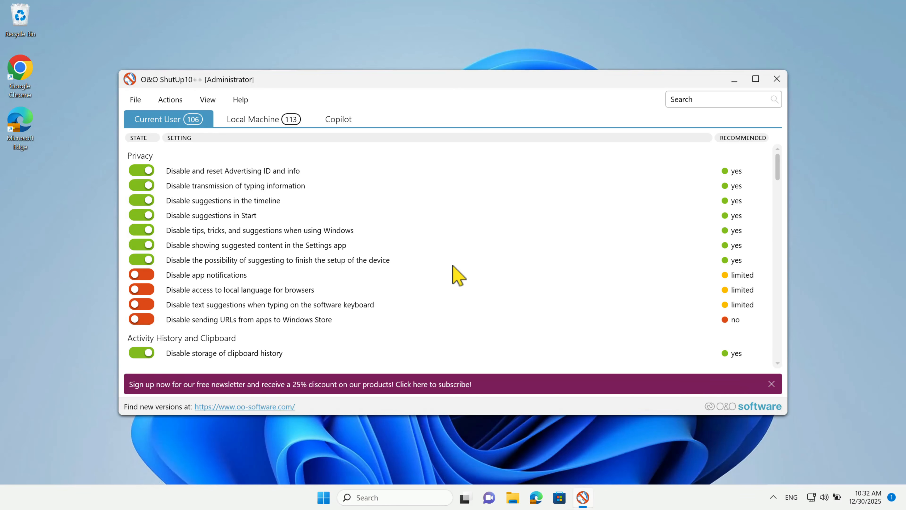